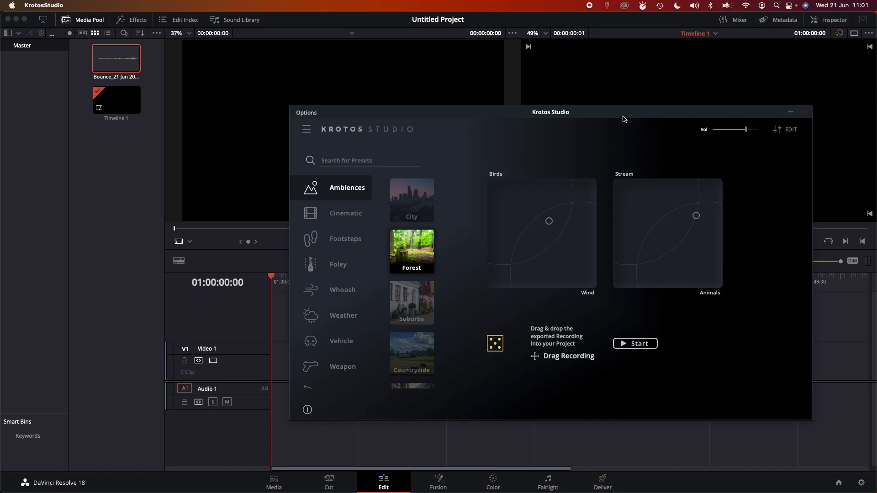
Step: Load the City preset and record it, moving Skyline toward Traffic and back, and Sirens toward Horns
drag(623, 116, 640, 98)
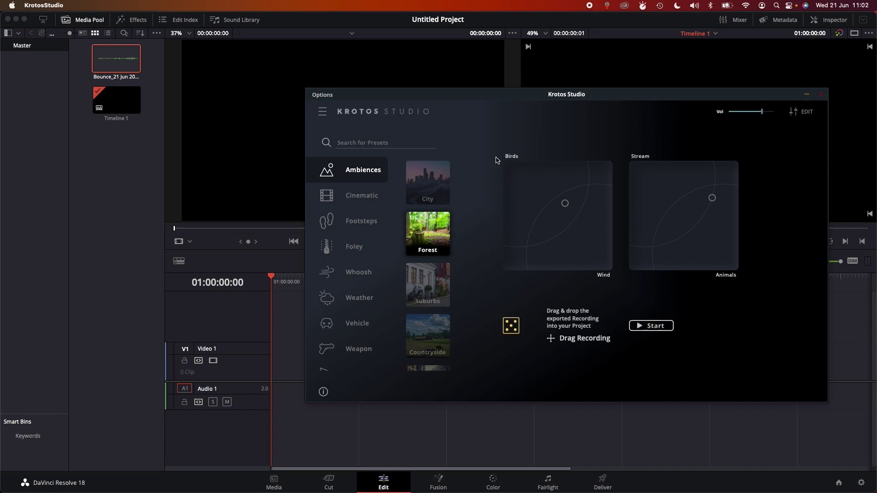
click(435, 184)
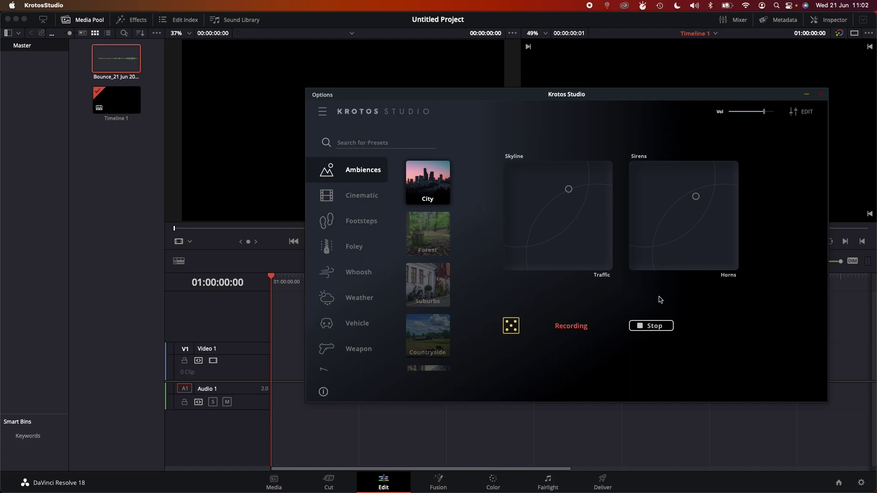
click(571, 192)
drag(570, 192, 579, 250)
drag(696, 197, 637, 185)
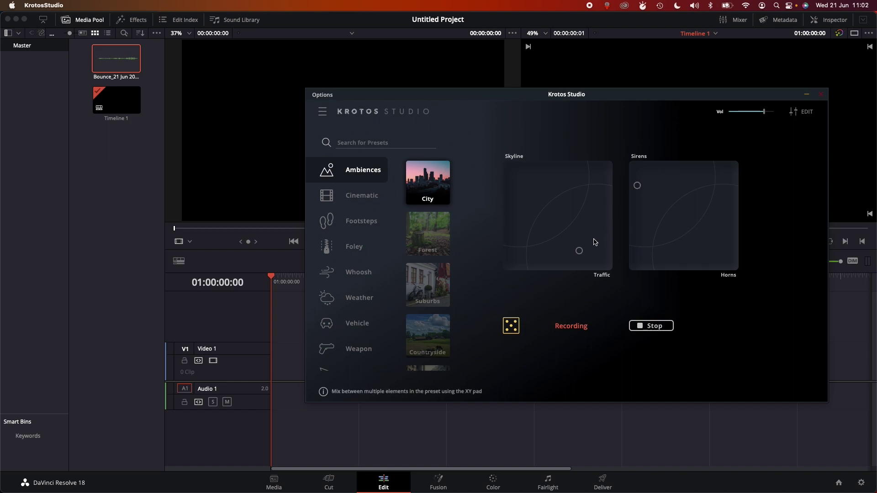
drag(578, 251, 535, 184)
drag(638, 186, 680, 224)
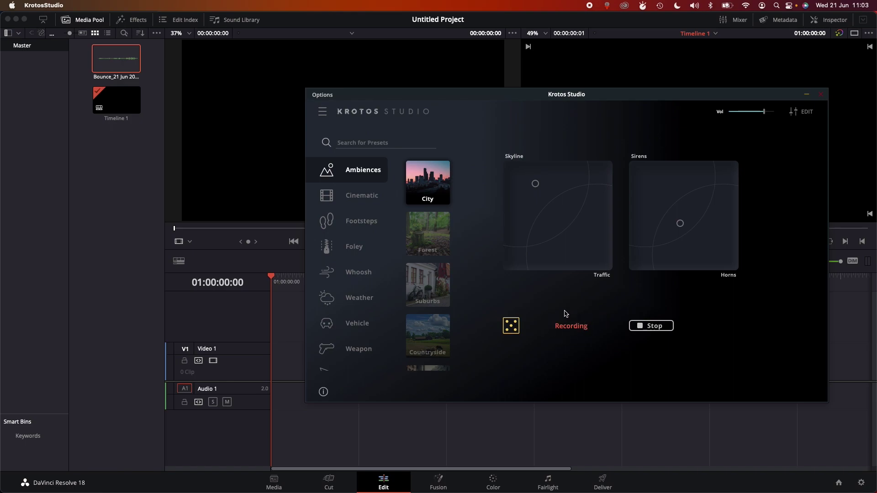
Step: Stop the City recording and drop it as a Bounce clip on Resolve's Audio 1 track
click(663, 328)
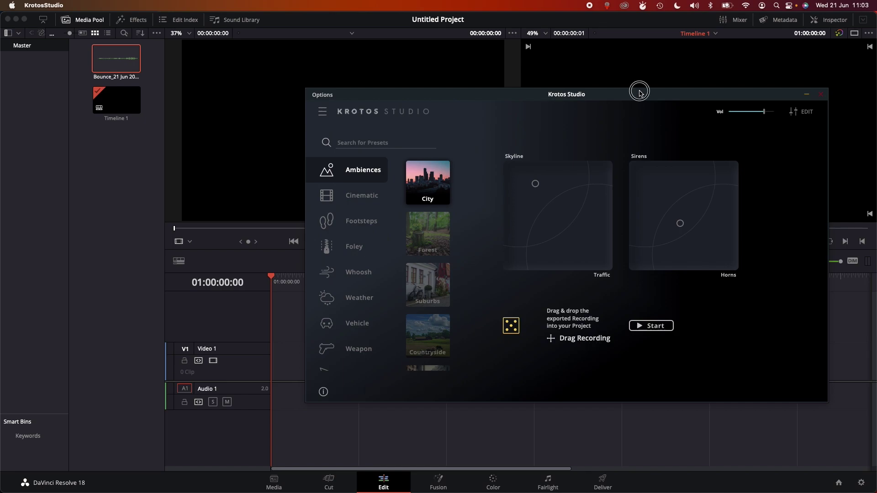
drag(640, 91, 664, 78)
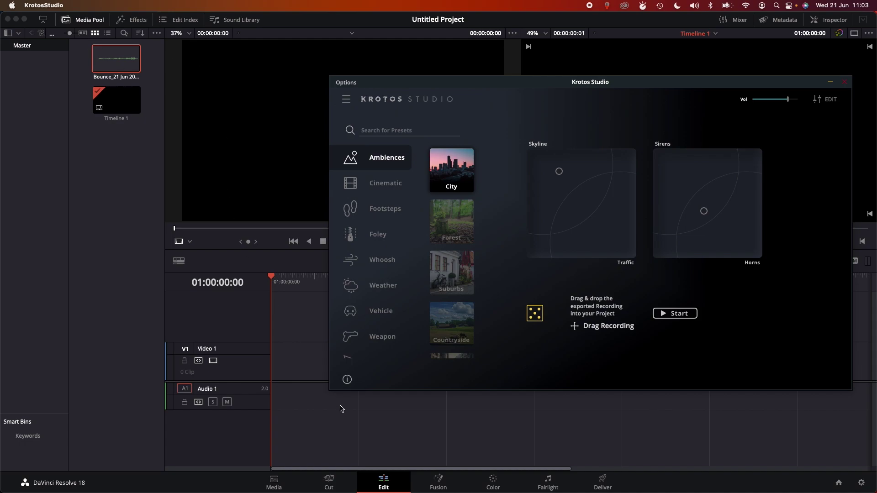
drag(597, 325, 274, 400)
Step: Play the Resolve timeline from near the start to hear the City ambience clip
click(302, 286)
key(space)
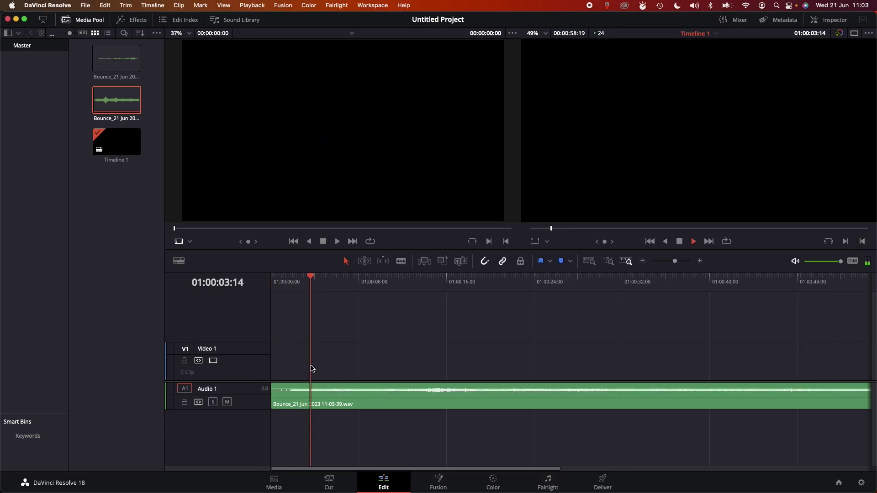
scroll(488, 348, right, 2)
scroll(488, 348, left, 2)
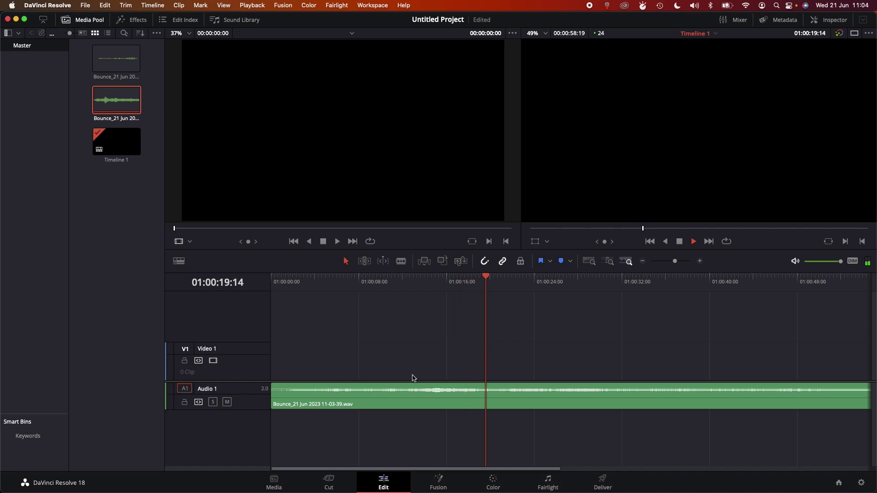
key(space)
Step: Delete the ambience clip from Audio 1 and switch back to Krotos Studio
click(405, 405)
key(BackSpace)
key(super+Tab)
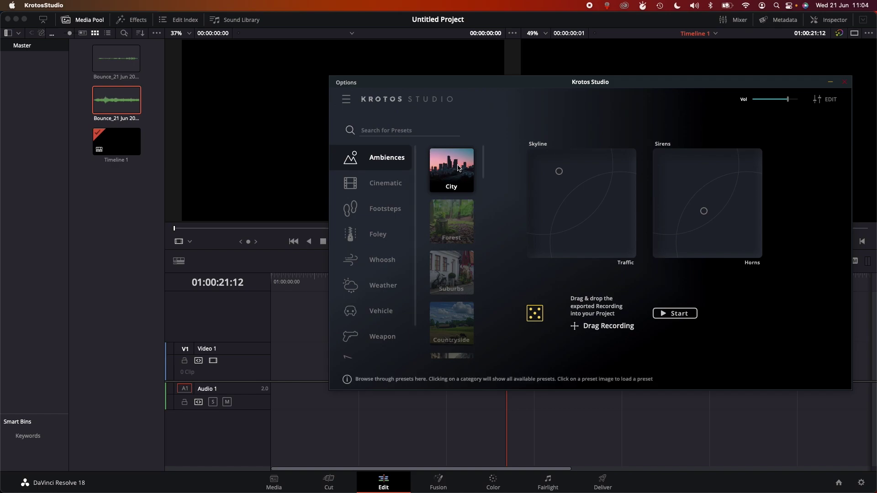
Step: Scroll down through the Ambiences preset list to browse the available presets
scroll(462, 238, down, 5)
scroll(461, 229, down, 2)
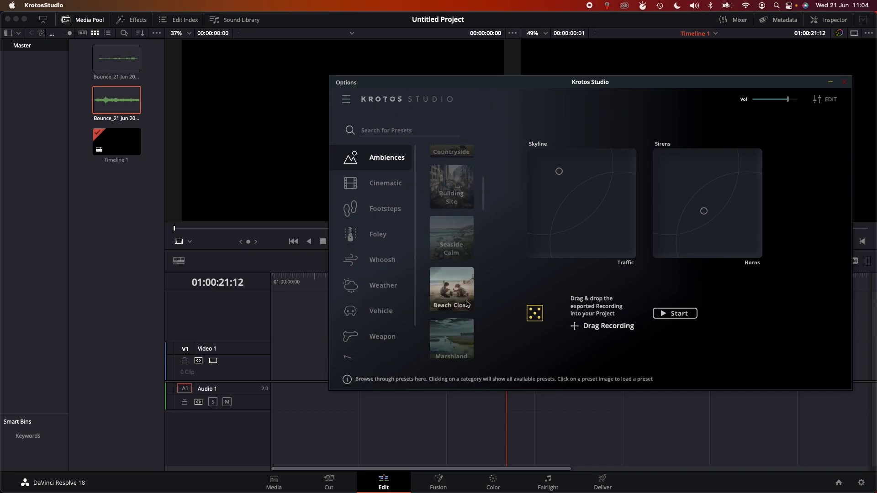
scroll(461, 299, down, 2)
scroll(461, 301, down, 8)
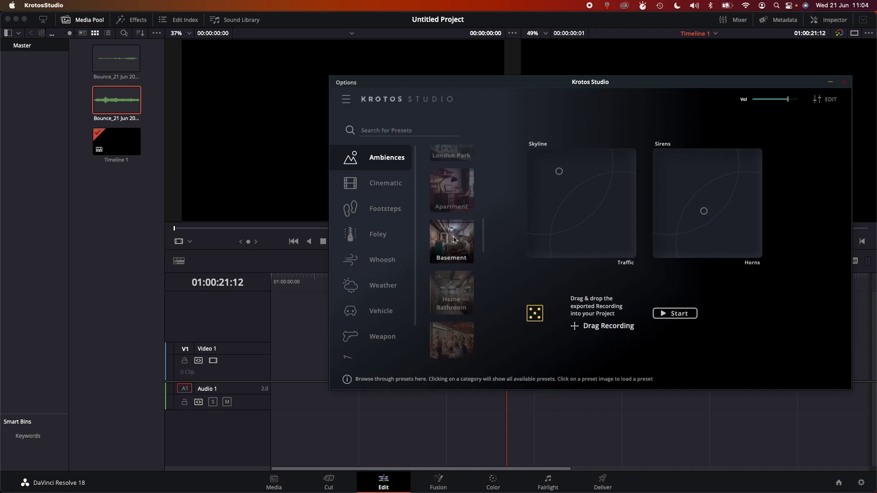
scroll(449, 338, down, 6)
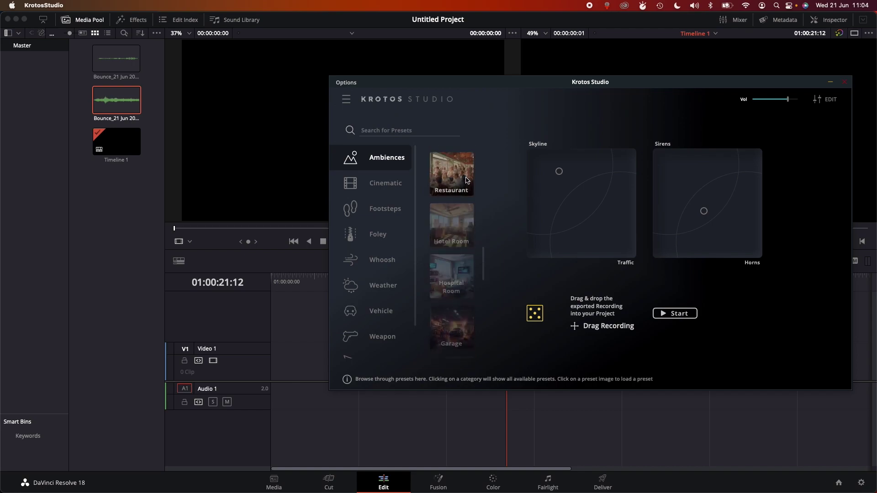
scroll(482, 291, down, 5)
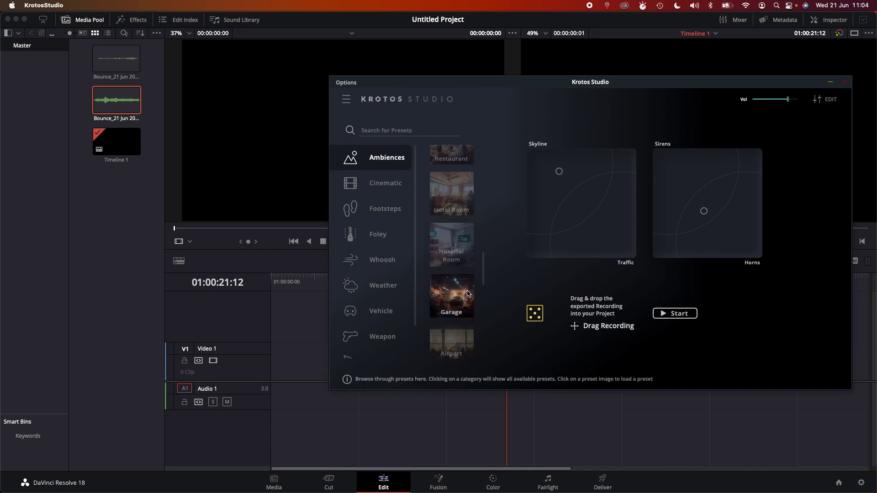
scroll(466, 293, down, 1)
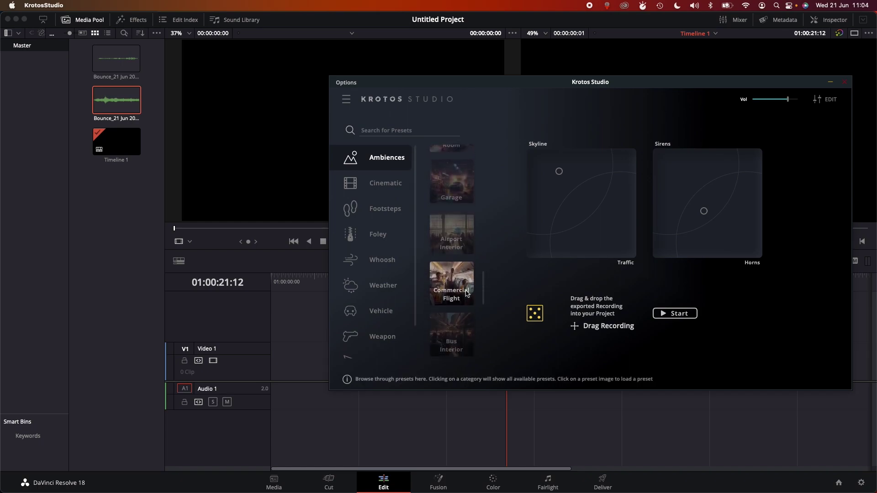
Step: Load the Cinematic Dark Entry preset and record a hit sweeping from the pad centre to its bottom edge
click(382, 187)
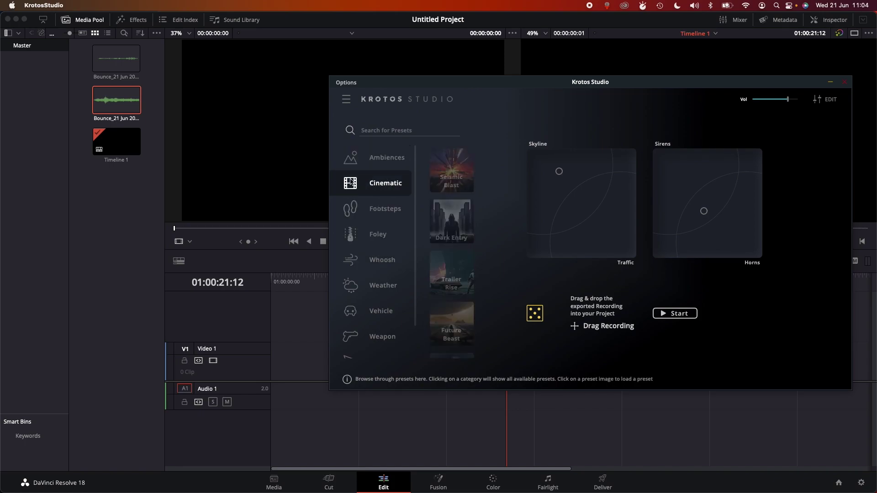
click(461, 222)
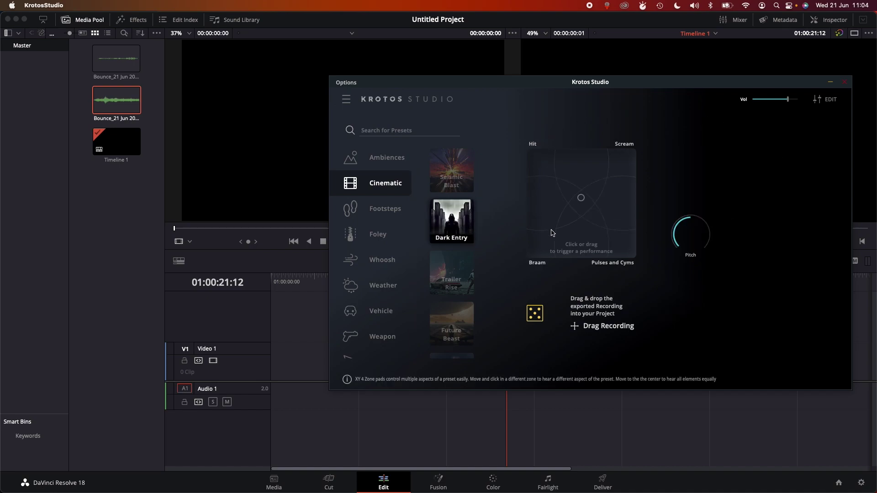
click(581, 202)
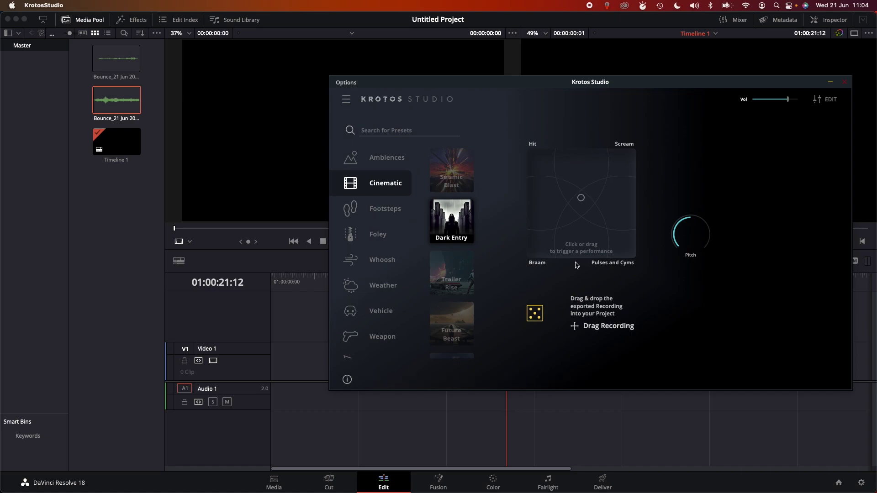
click(581, 199)
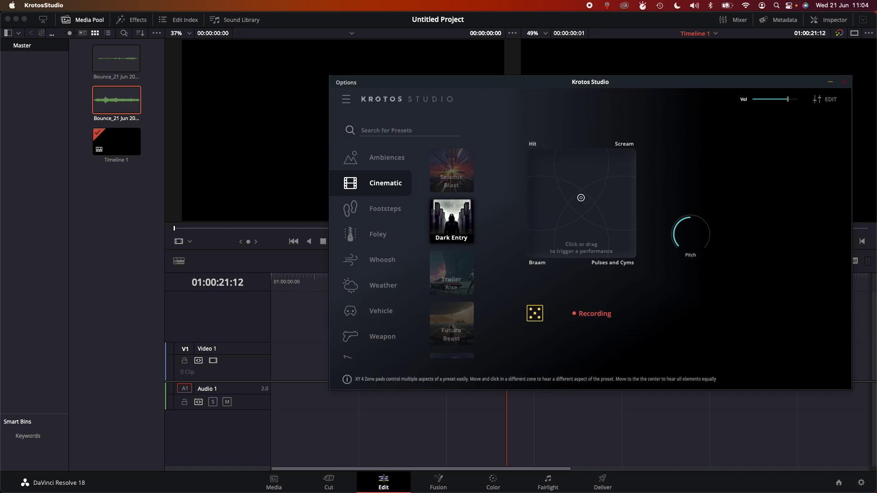
mouse_move(580, 198)
mouse_down()
mouse_move(561, 219)
mouse_move(563, 242)
mouse_move(581, 254)
mouse_move(629, 254)
mouse_up()
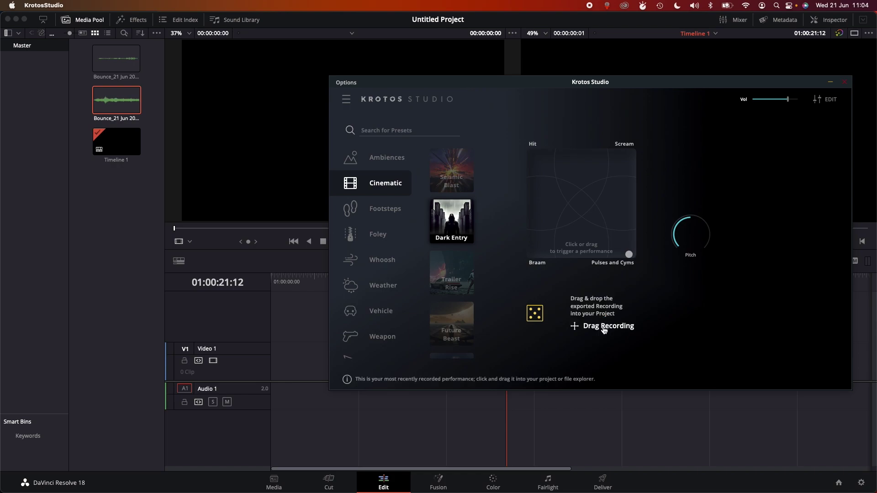
Step: Drop the first Dark Entry recording at the start of Audio 1 and record a second pad sweep
drag(607, 327, 278, 399)
drag(633, 83, 636, 64)
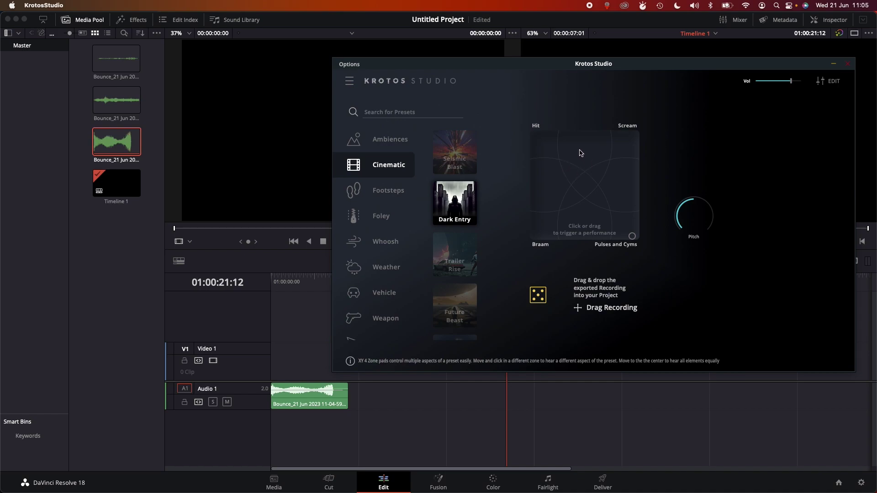
mouse_move(575, 132)
mouse_down()
mouse_move(619, 134)
mouse_move(610, 176)
mouse_move(512, 256)
mouse_up()
Step: Place the second Dark Entry clip after the first on Audio 1 and load Boots Urban footsteps
drag(596, 300, 361, 397)
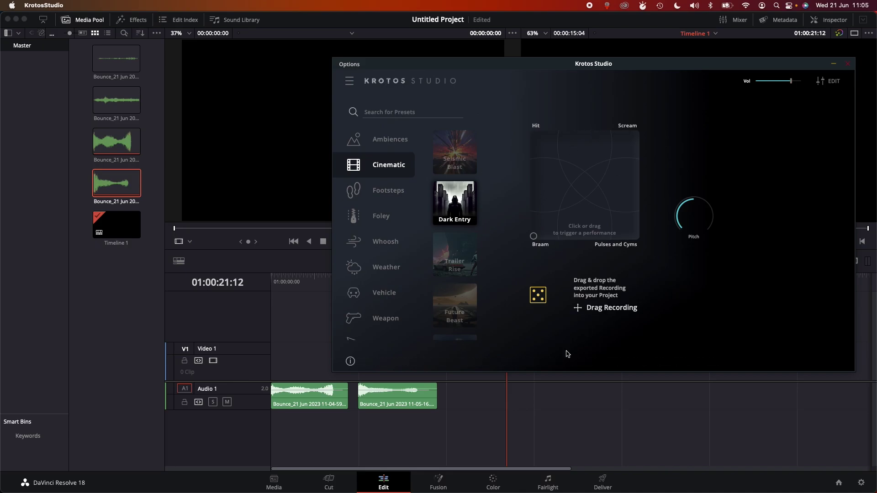
click(386, 190)
click(453, 173)
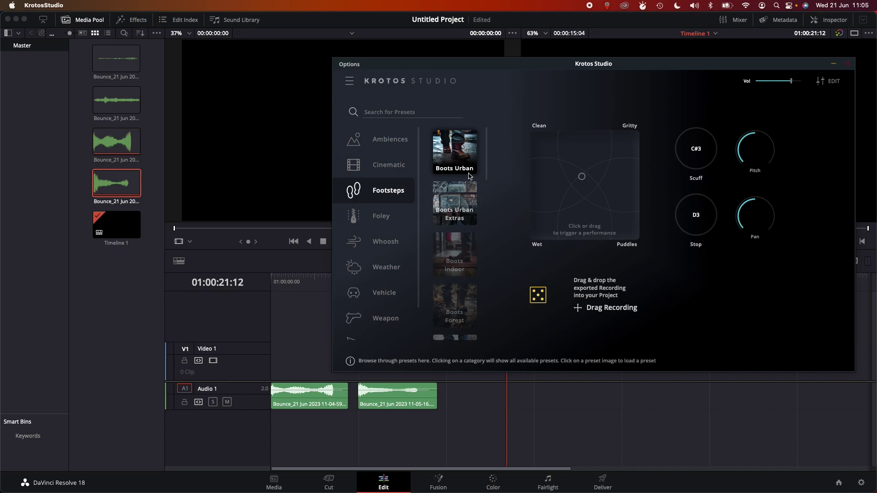
Step: Record Boots Urban footsteps moving from the Clean zone toward Puddles, then back to the Clean/Wet edge
scroll(459, 201, down, 5)
scroll(459, 203, up, 5)
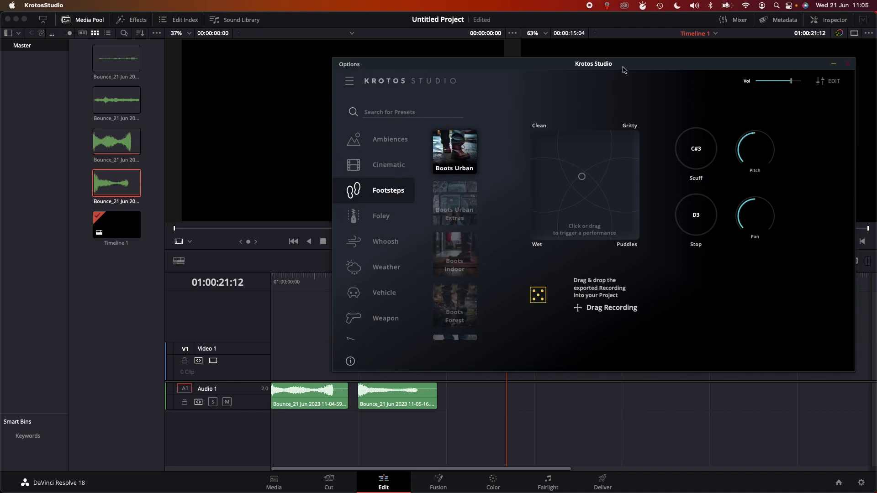
drag(622, 64, 627, 61)
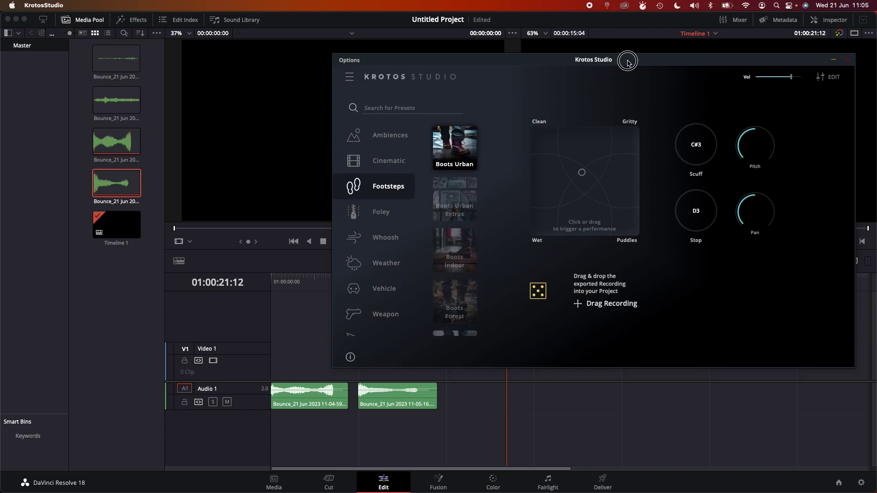
click(539, 133)
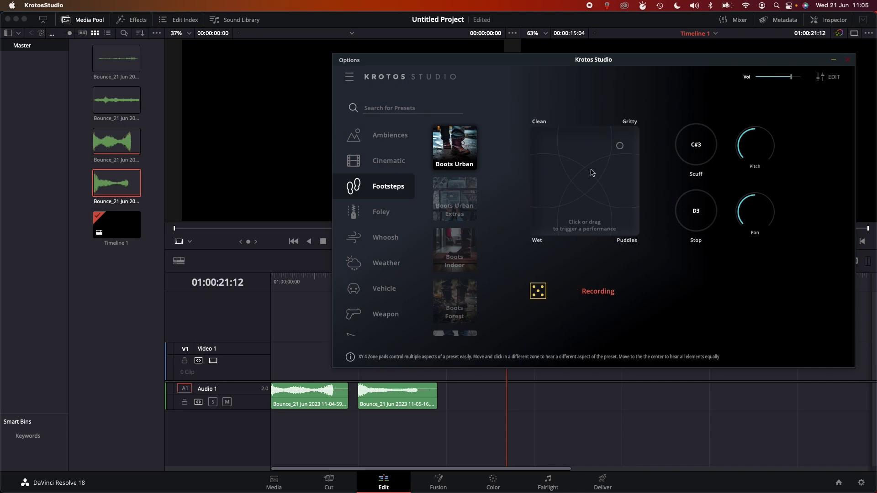
drag(592, 178, 605, 217)
click(538, 159)
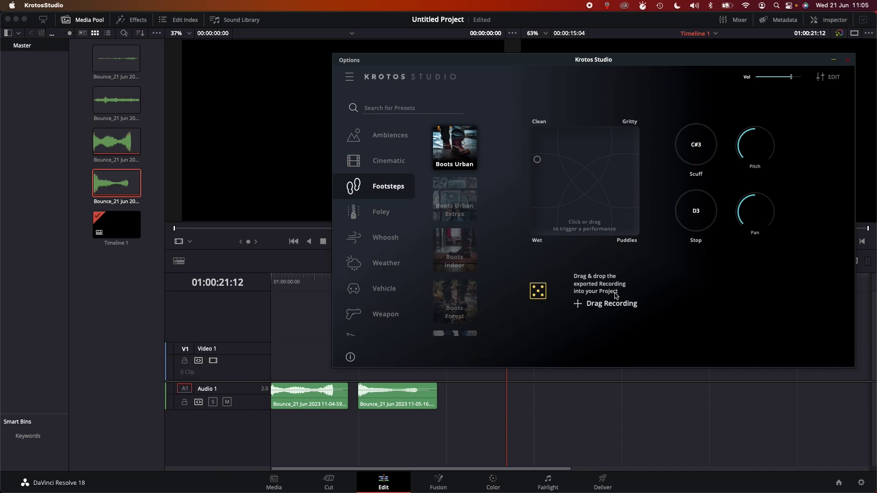
Step: Drop the footsteps recording onto a new Audio 2 track in Resolve
drag(611, 303, 445, 431)
drag(644, 63, 645, 61)
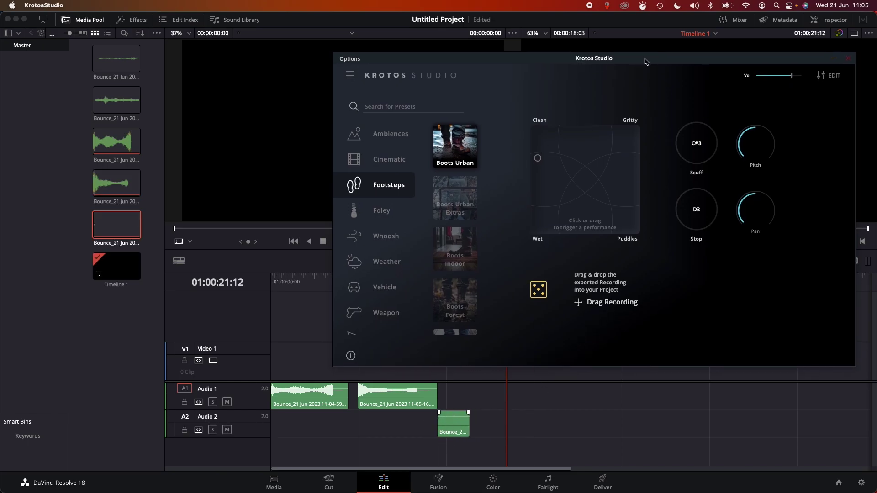
scroll(471, 227, down, 5)
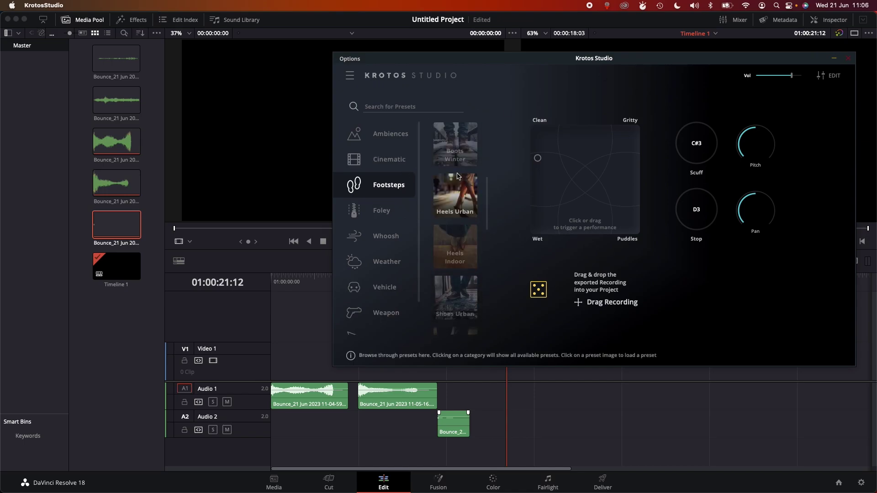
scroll(486, 246, down, 3)
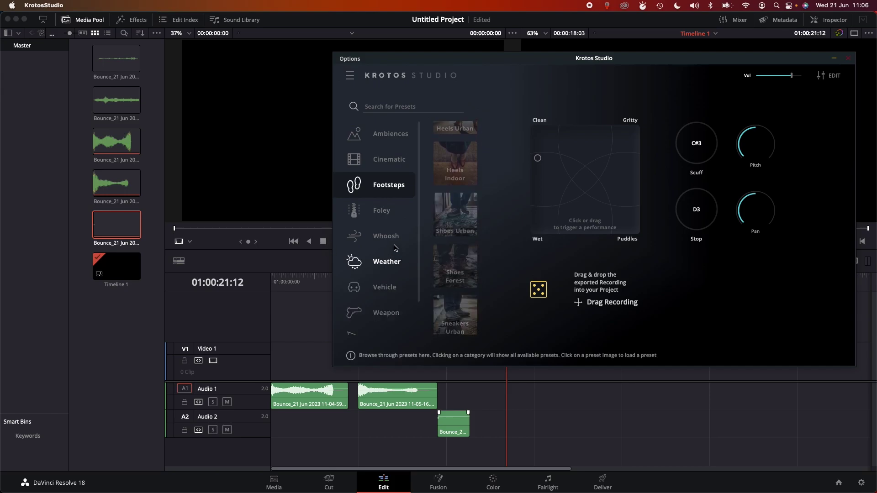
Step: Browse the Foley category presets and put the cursor in the preset search field
click(385, 216)
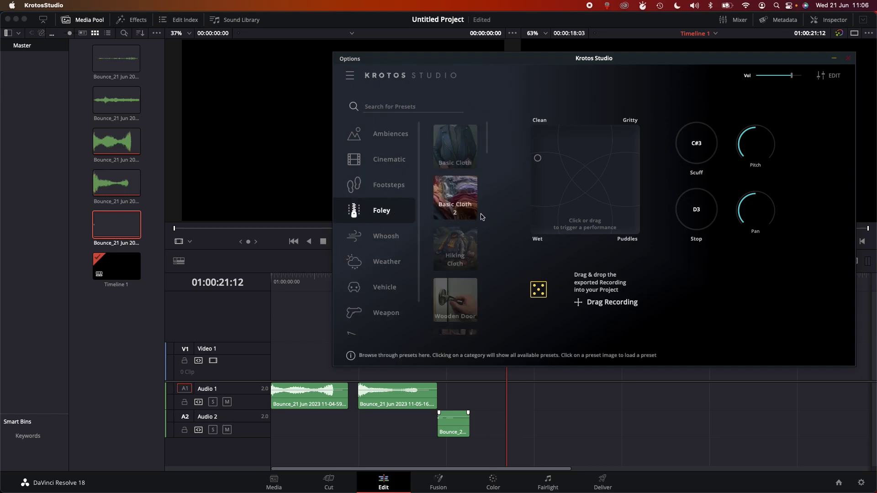
scroll(472, 218, down, 1)
scroll(473, 217, down, 5)
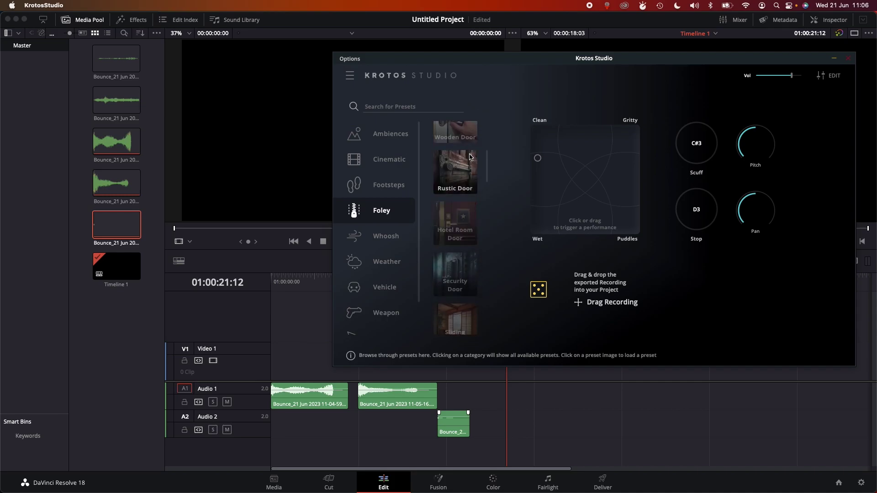
scroll(457, 224, down, 5)
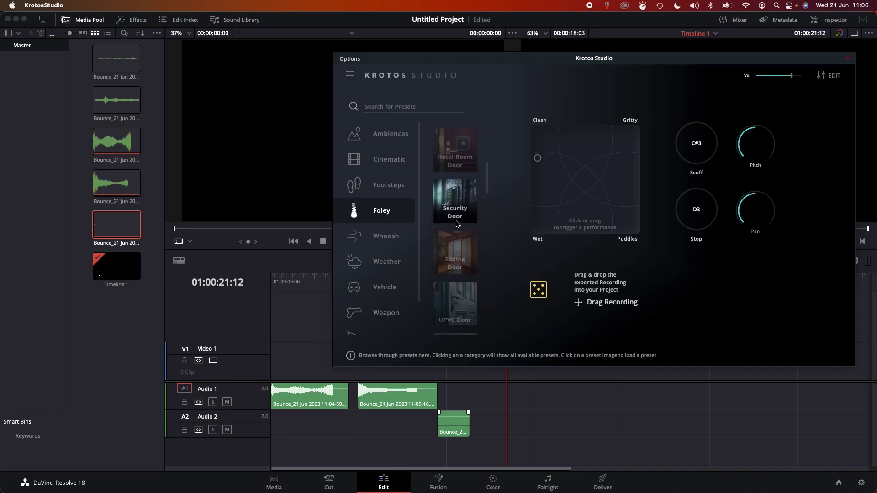
scroll(459, 256, down, 5)
scroll(461, 264, down, 4)
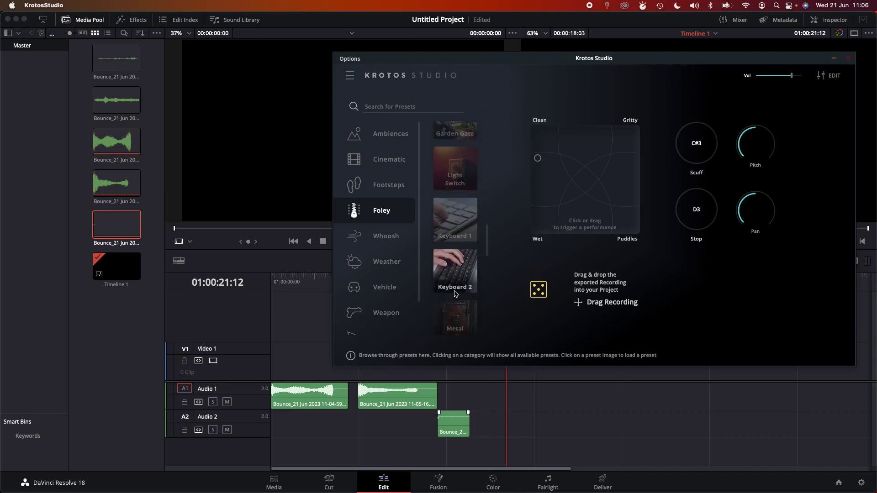
scroll(454, 278, up, 10)
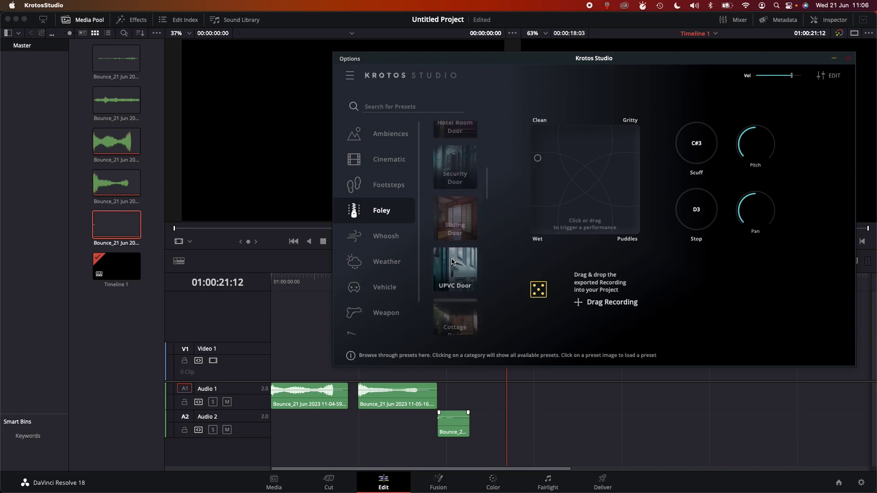
scroll(452, 261, down, 1)
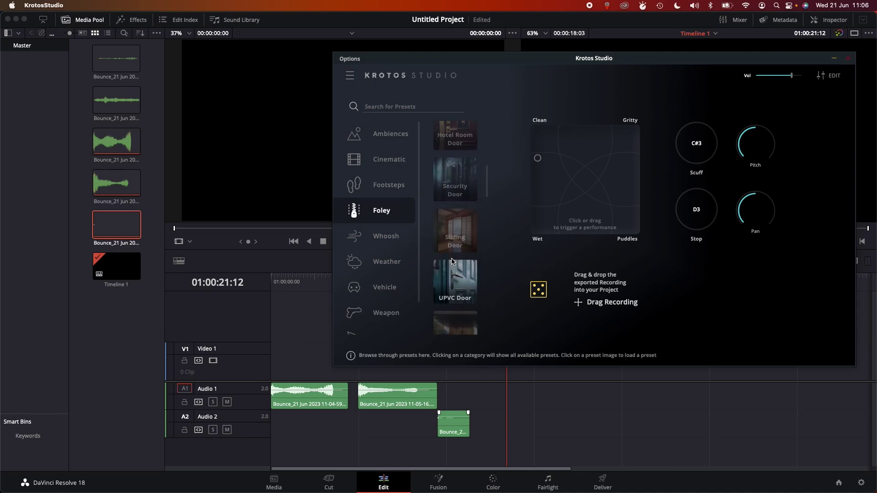
click(416, 108)
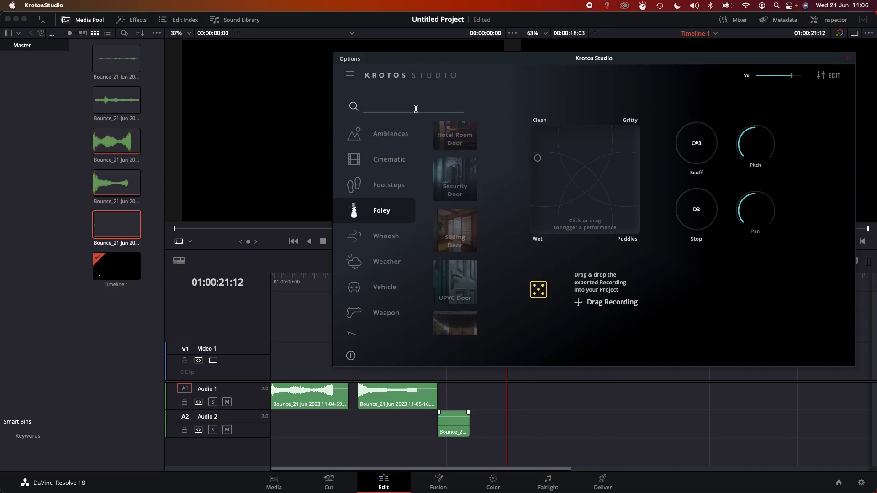
Step: Search 'cloth', load Basic Cloth, and drop a first recorded cloth performance onto Audio 2
text(cloth)
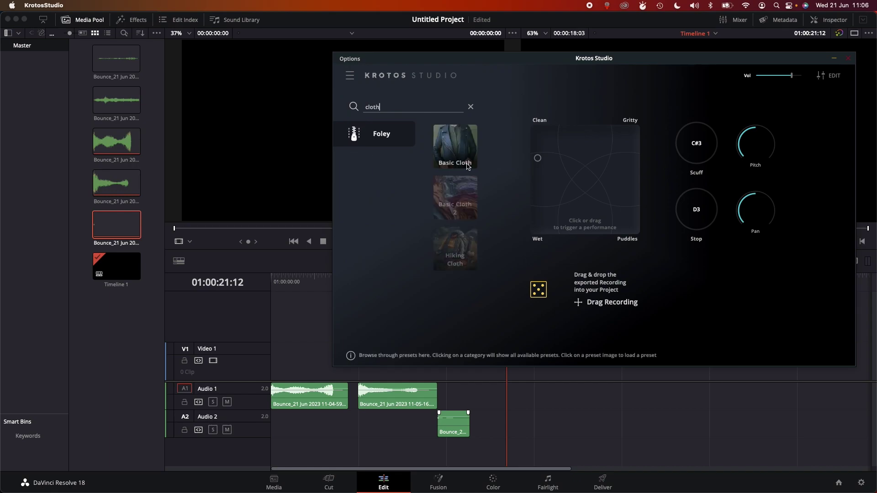
click(467, 165)
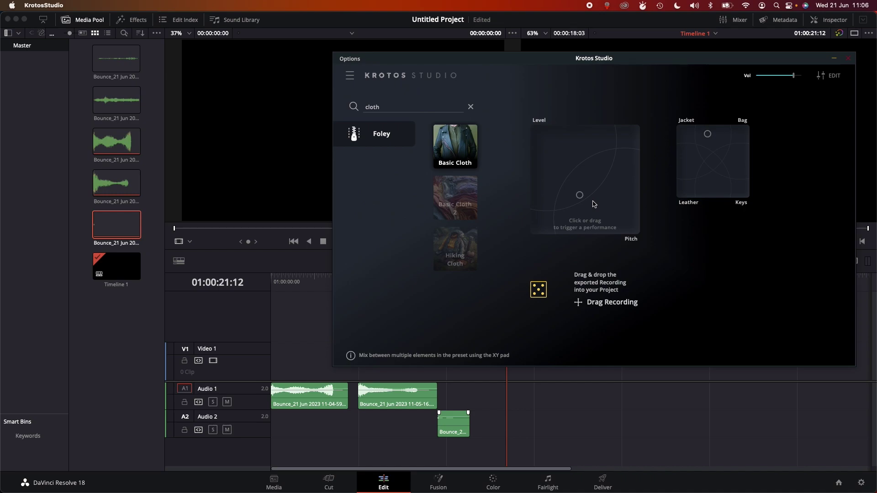
mouse_move(579, 195)
mouse_down()
mouse_move(582, 215)
mouse_move(585, 145)
mouse_move(563, 198)
mouse_move(592, 196)
mouse_move(584, 190)
mouse_move(587, 223)
mouse_move(583, 167)
mouse_move(559, 191)
mouse_move(580, 202)
mouse_move(582, 166)
mouse_move(576, 220)
mouse_up()
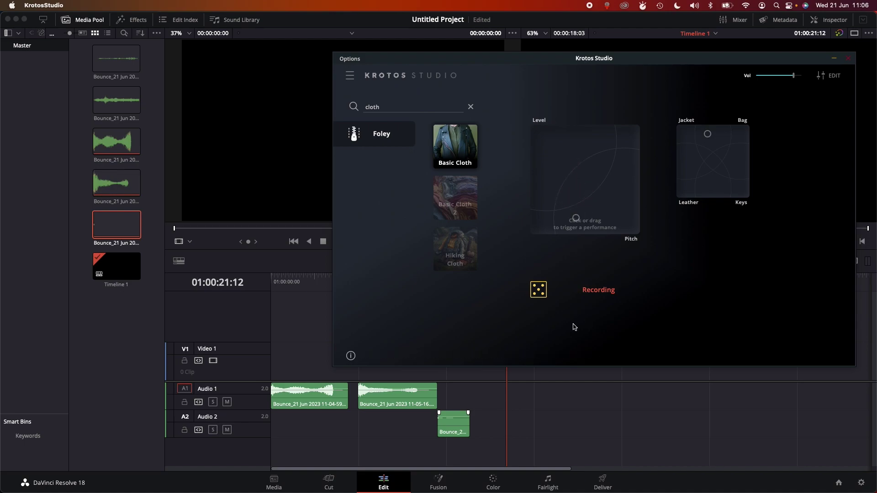
click(593, 291)
drag(596, 302, 509, 418)
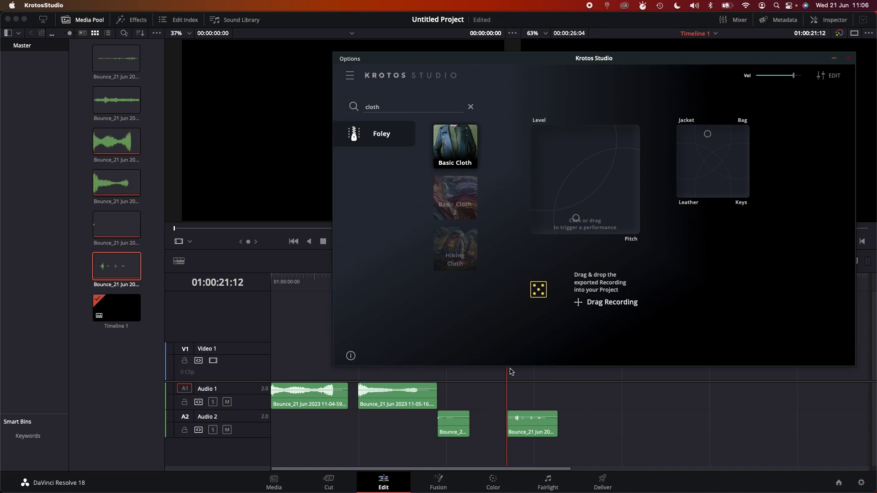
Step: Record a second cloth performance with the element mix shifted toward Leather and Keys, then add it to Audio 2
click(705, 135)
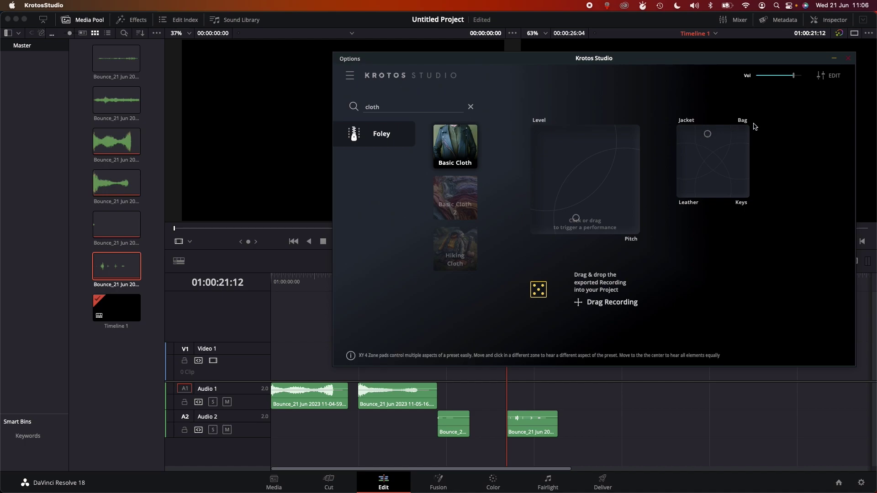
click(694, 147)
mouse_move(694, 147)
mouse_down()
mouse_move(674, 161)
mouse_move(680, 194)
mouse_up()
mouse_move(569, 184)
mouse_down()
mouse_move(586, 202)
mouse_move(584, 161)
mouse_move(598, 152)
mouse_move(588, 224)
mouse_up()
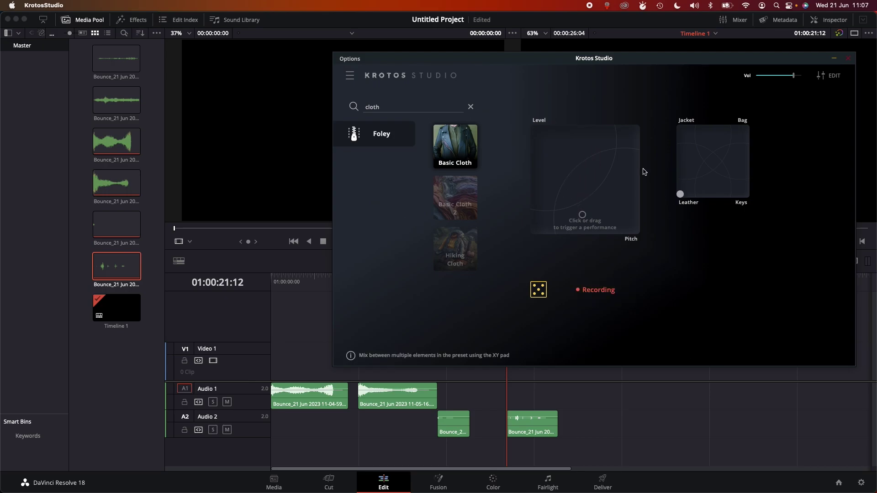
mouse_move(680, 194)
mouse_down()
mouse_move(716, 196)
mouse_move(711, 221)
mouse_up()
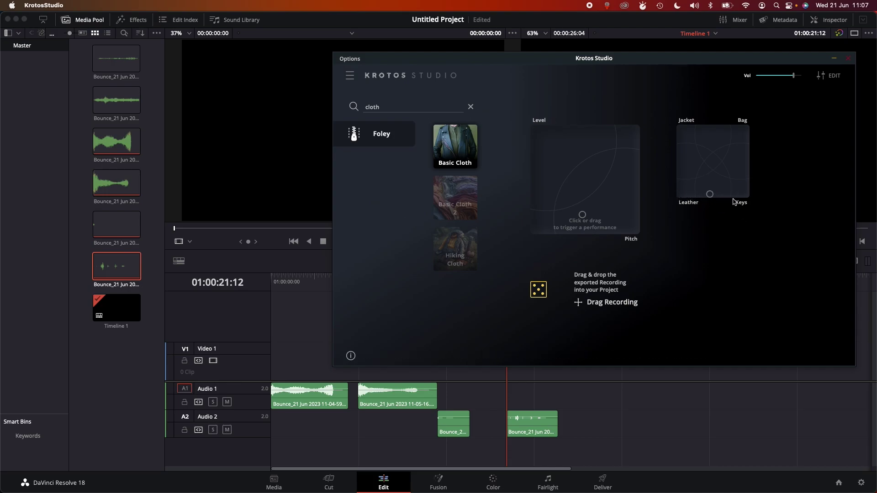
mouse_move(582, 215)
mouse_down()
mouse_move(574, 145)
mouse_move(576, 205)
mouse_move(591, 197)
mouse_move(588, 153)
mouse_move(592, 221)
mouse_move(595, 191)
mouse_move(570, 162)
mouse_move(585, 228)
mouse_up()
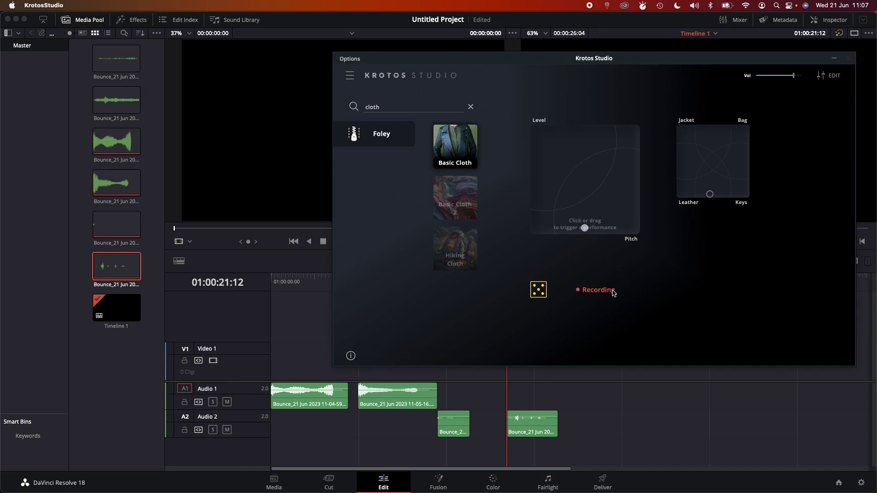
drag(599, 303, 577, 439)
Step: Play the Audio 2 cloth clips from 01:00:27:17 and park the playhead back there
click(569, 424)
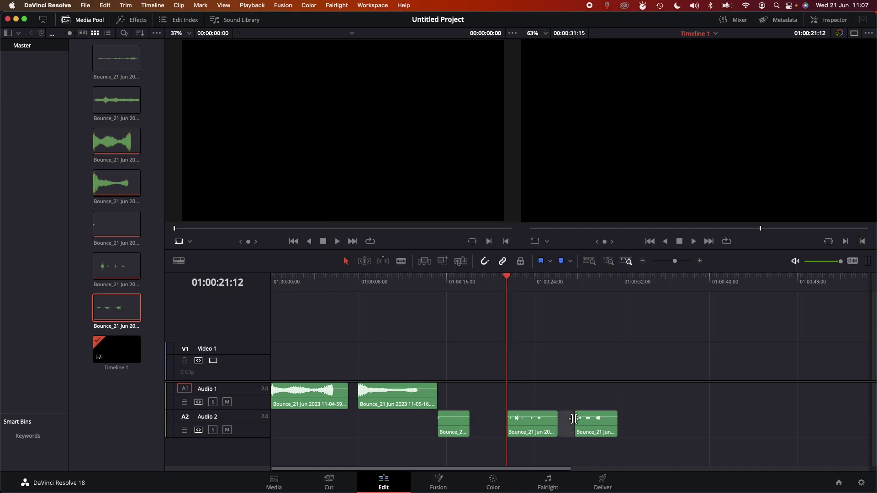
click(576, 291)
key(space)
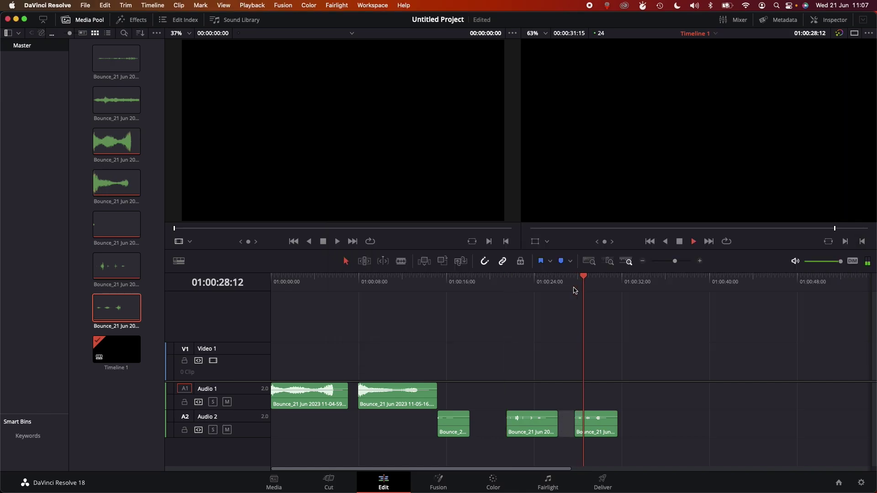
key(space)
click(575, 290)
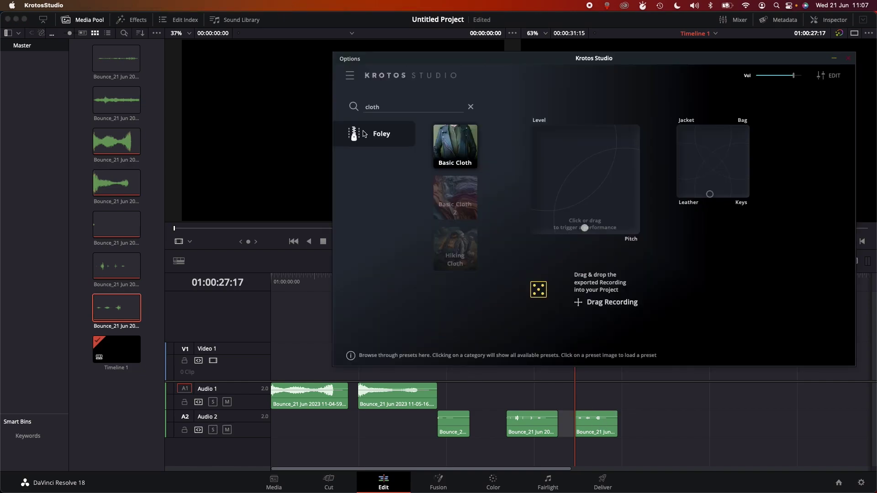
Step: Load the Whoosh category's Hybrid preset and blend it toward the Air layer
click(379, 132)
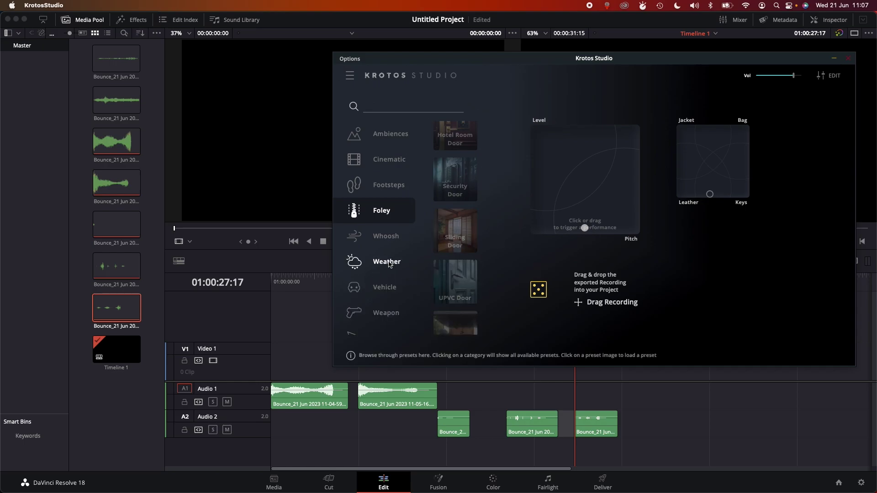
click(385, 236)
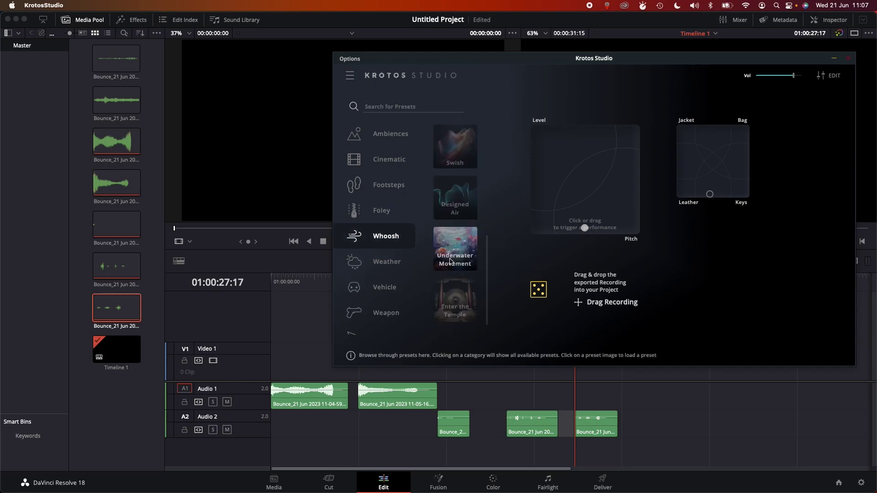
scroll(455, 205, up, 5)
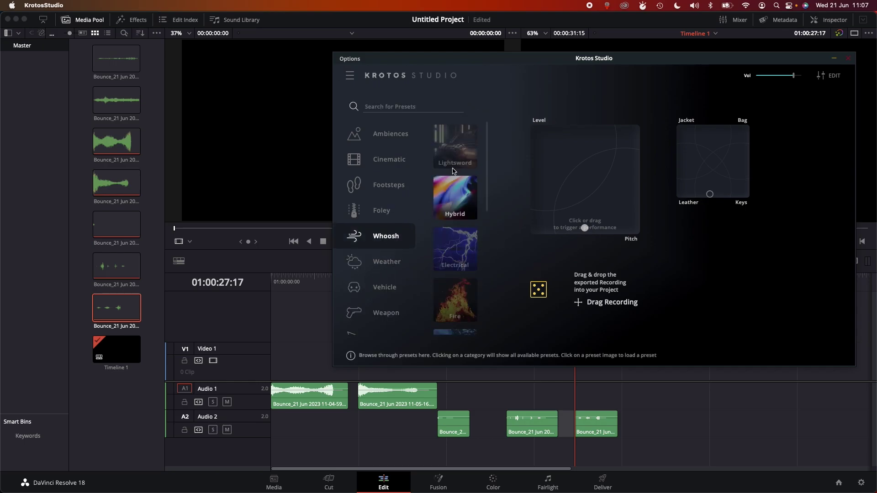
click(459, 206)
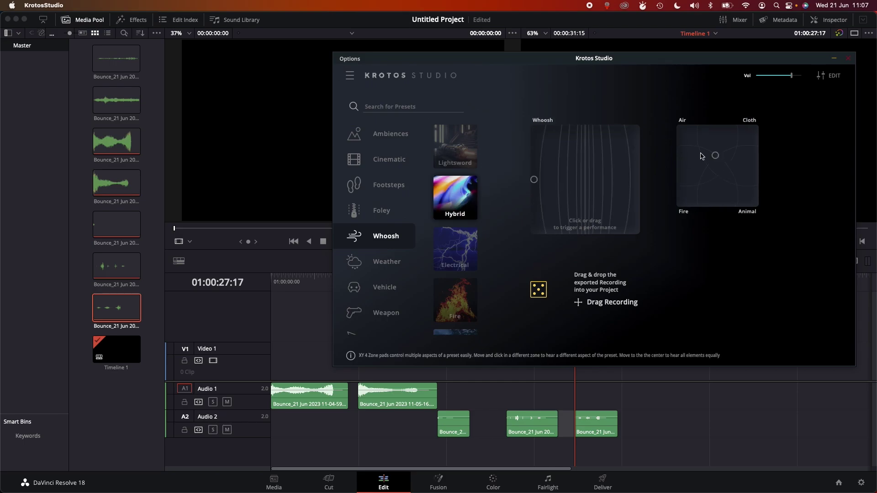
drag(716, 155, 707, 130)
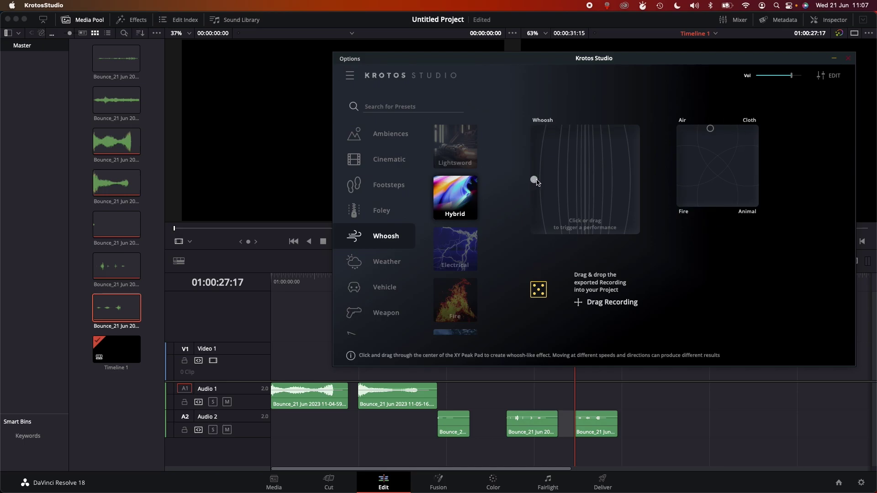
Step: Record two opposite whoosh sweeps and drop each recording onto Audio 2
mouse_move(535, 181)
mouse_down()
mouse_move(574, 186)
mouse_move(635, 173)
mouse_up()
drag(598, 303, 660, 428)
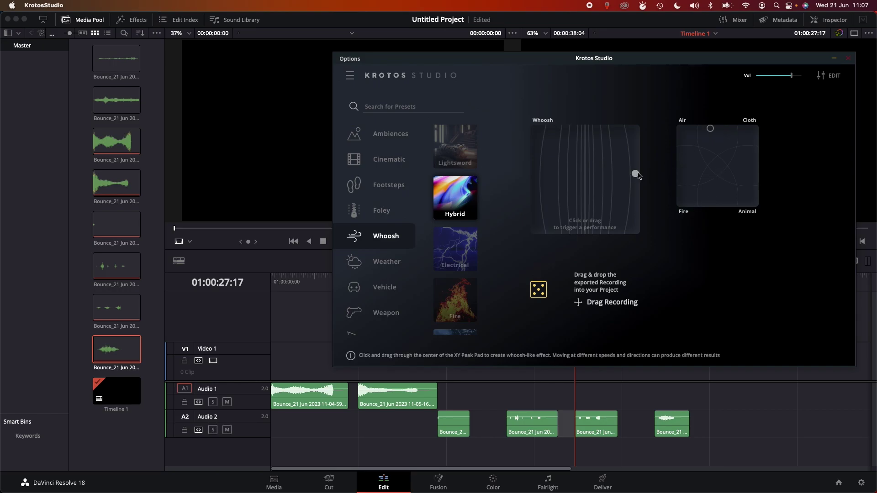
drag(637, 176, 534, 177)
click(599, 299)
drag(594, 303, 710, 418)
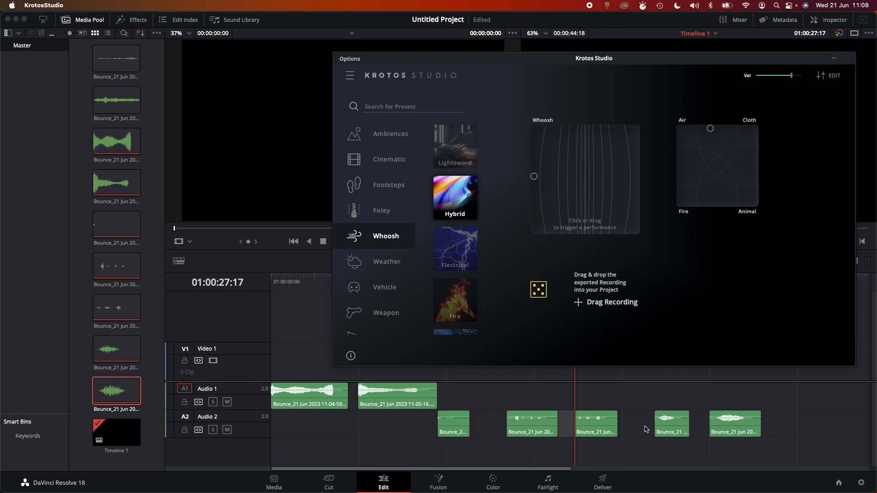
Step: Load the Weather category's Wind Interior preset and start recording
click(387, 262)
scroll(455, 201, up, 5)
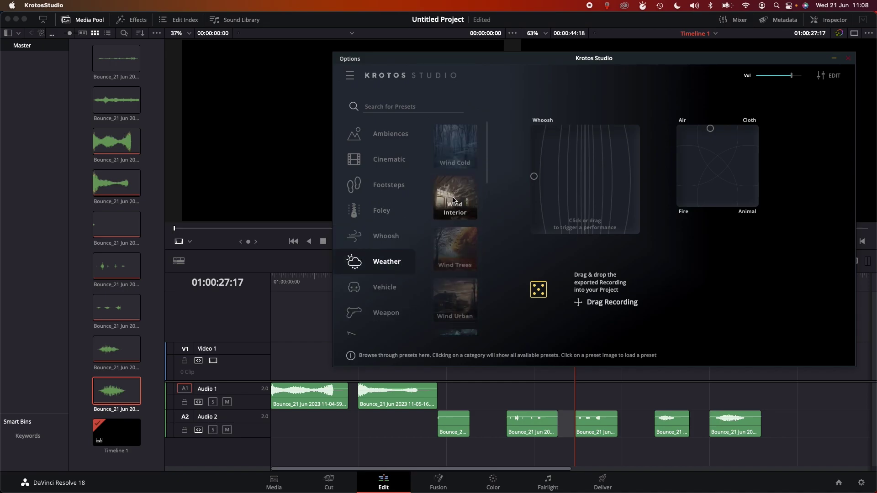
click(458, 196)
click(620, 215)
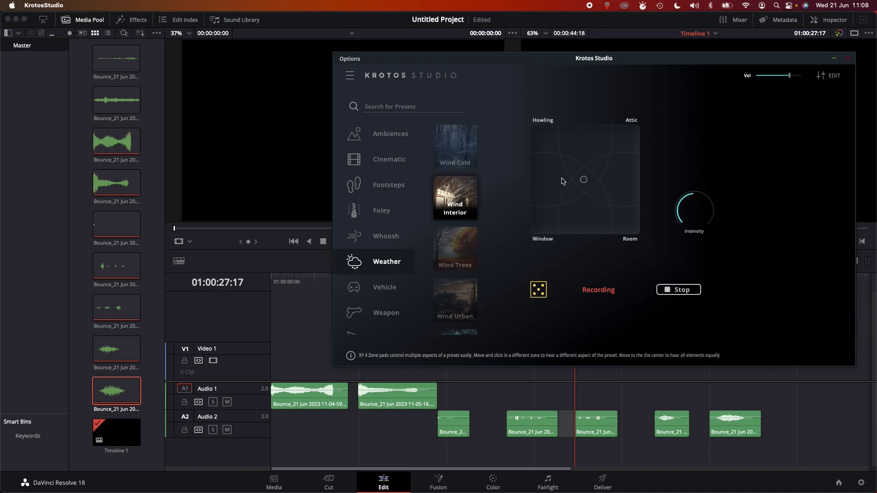
Step: Vary the Window blend and the intensity (down to 0.33, then up), then drop the recording onto Audio 2
drag(584, 182, 558, 230)
drag(690, 206, 716, 122)
mouse_move(557, 231)
mouse_down()
mouse_move(603, 206)
mouse_move(614, 165)
mouse_move(600, 224)
mouse_up()
drag(688, 214, 684, 255)
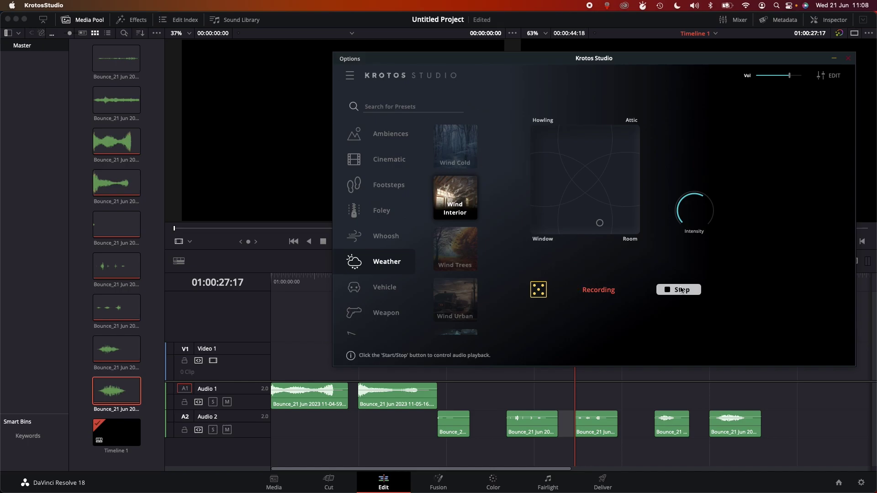
mouse_move(589, 302)
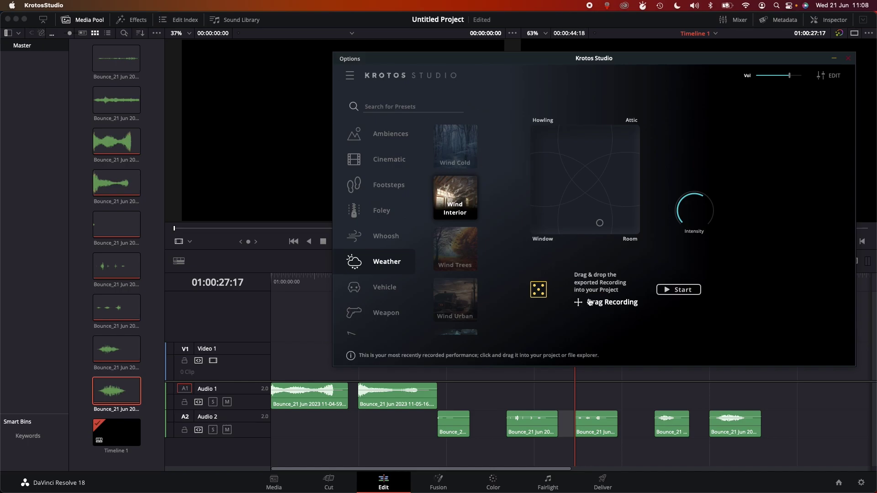
drag(592, 304, 779, 419)
Step: Record Wind Trees with intensity rising to 0.47 then 0.92, and drop it onto Audio 1
click(467, 235)
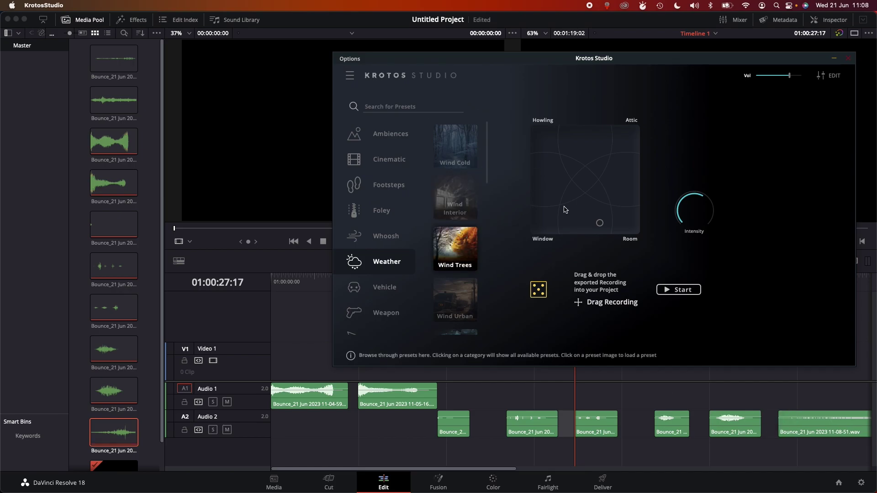
click(574, 170)
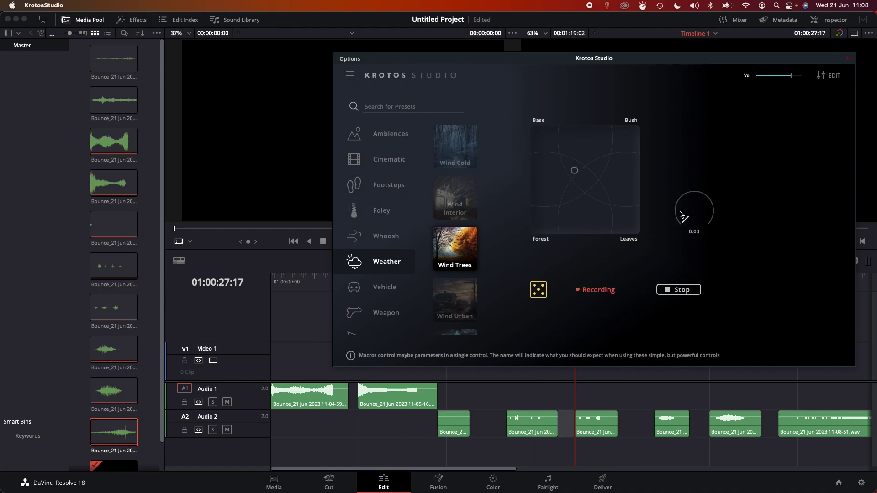
drag(693, 196, 723, 115)
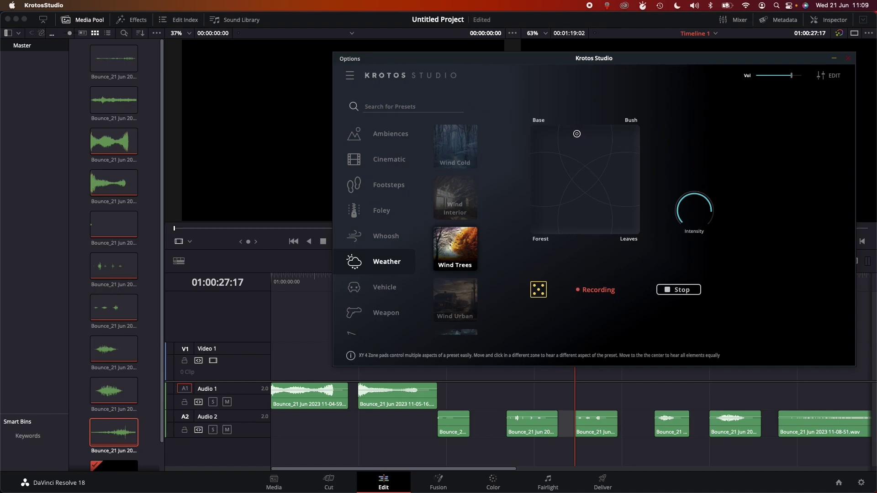
drag(690, 209, 678, 314)
click(679, 289)
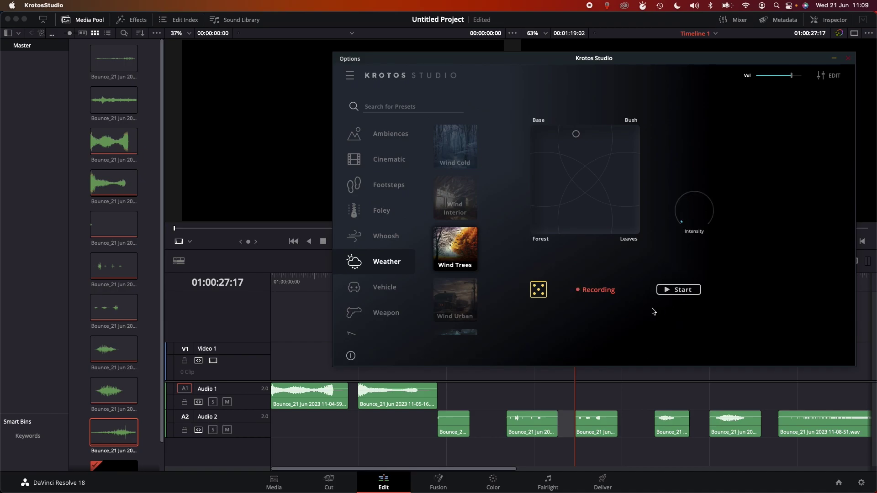
drag(585, 302, 776, 397)
Step: Show the Footsteps preset list and nudge the Krotos Studio window left
scroll(773, 396, right, 5)
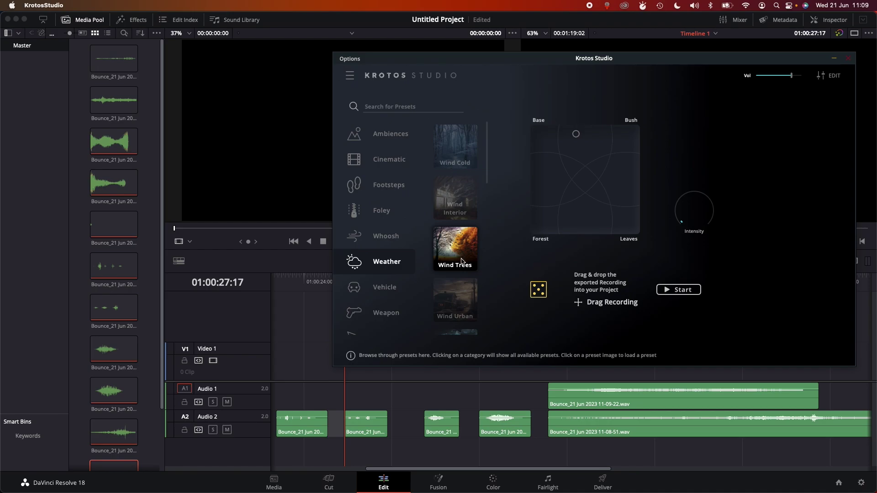
scroll(458, 262, down, 5)
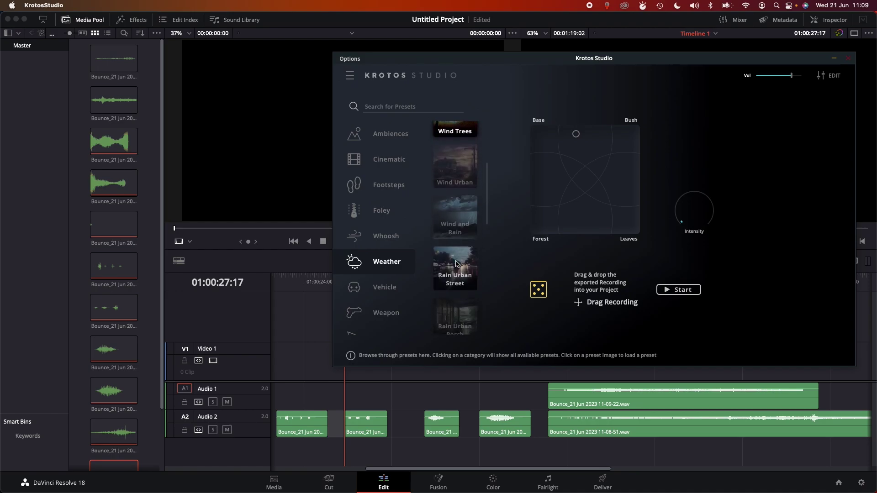
scroll(456, 263, up, 2)
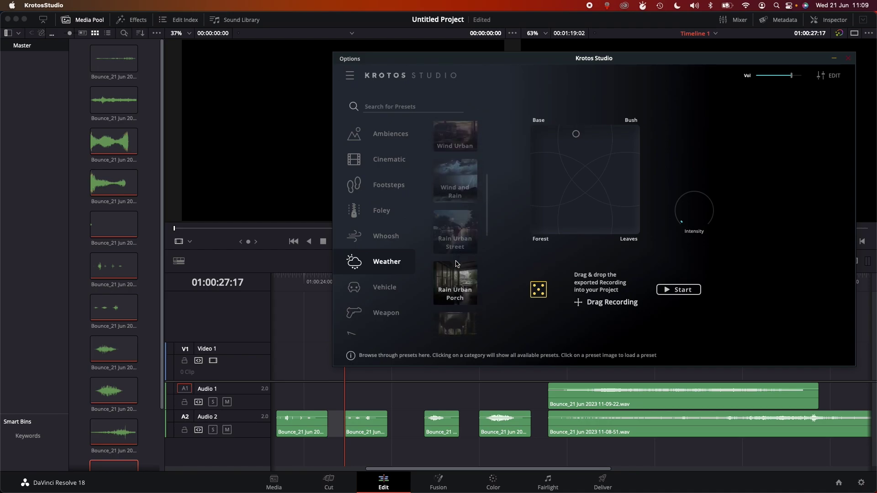
scroll(456, 264, up, 3)
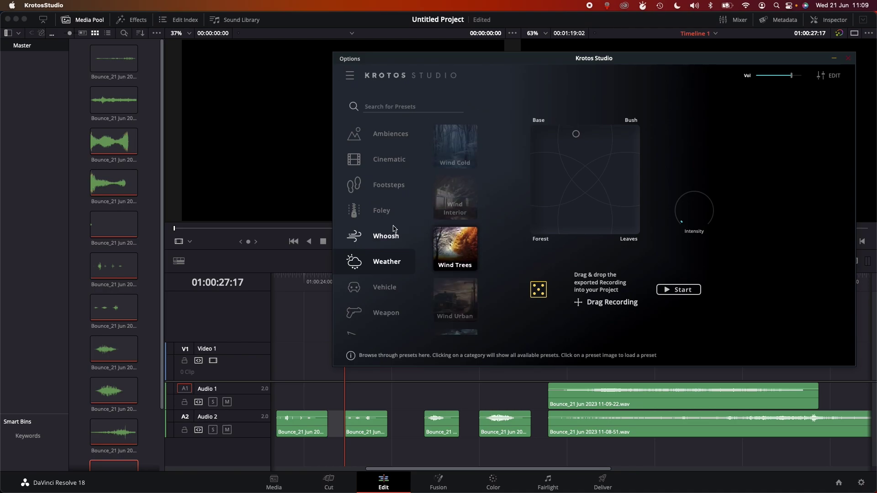
click(404, 187)
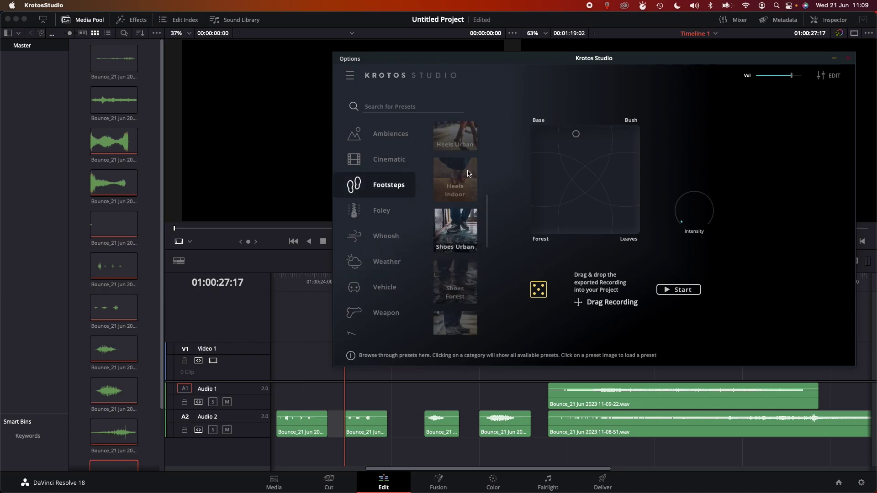
scroll(459, 277, up, 5)
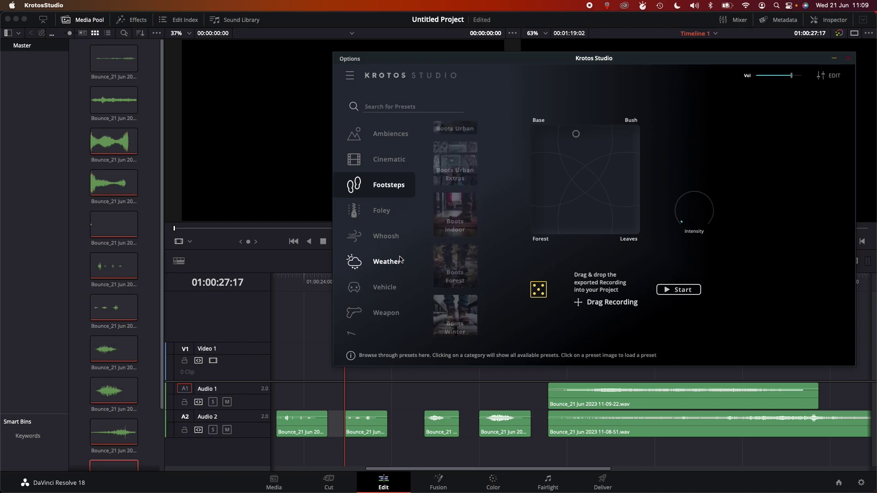
drag(690, 58, 672, 60)
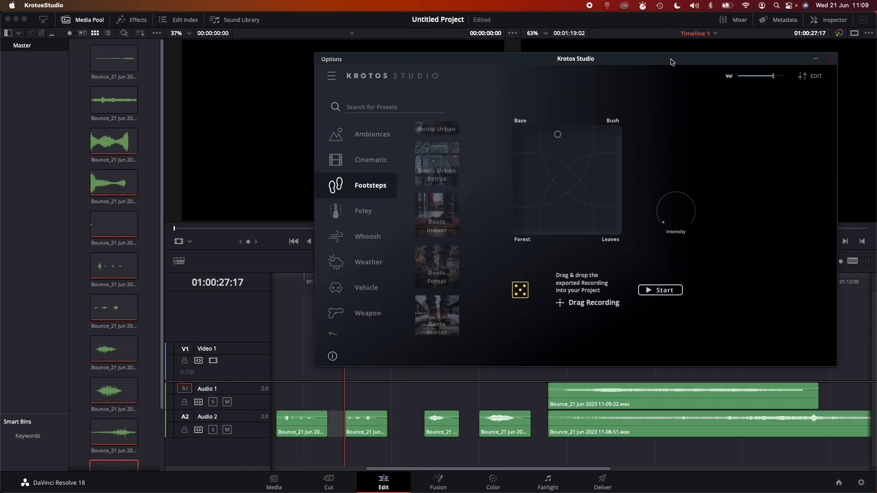